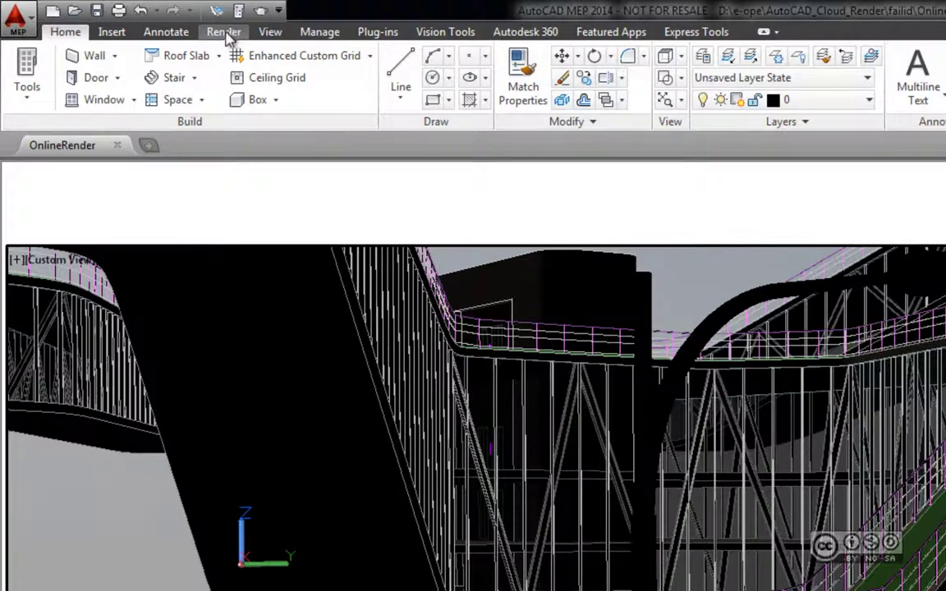
Step: Switch the ribbon to the Render tab to reach the building model's rendering tools
{"action": "left_click", "coordinate": [235, 38]}
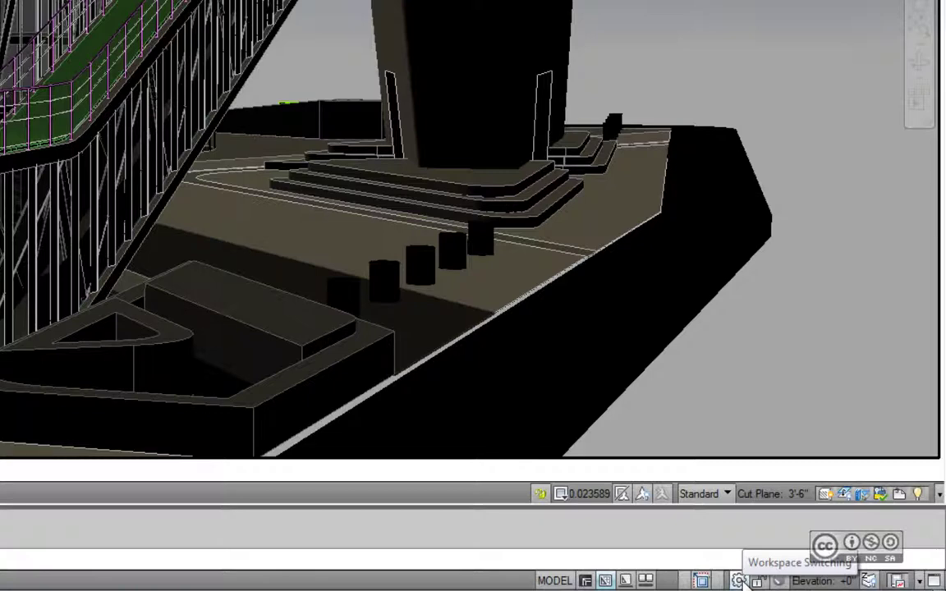
{"action": "left_click", "coordinate": [740, 580]}
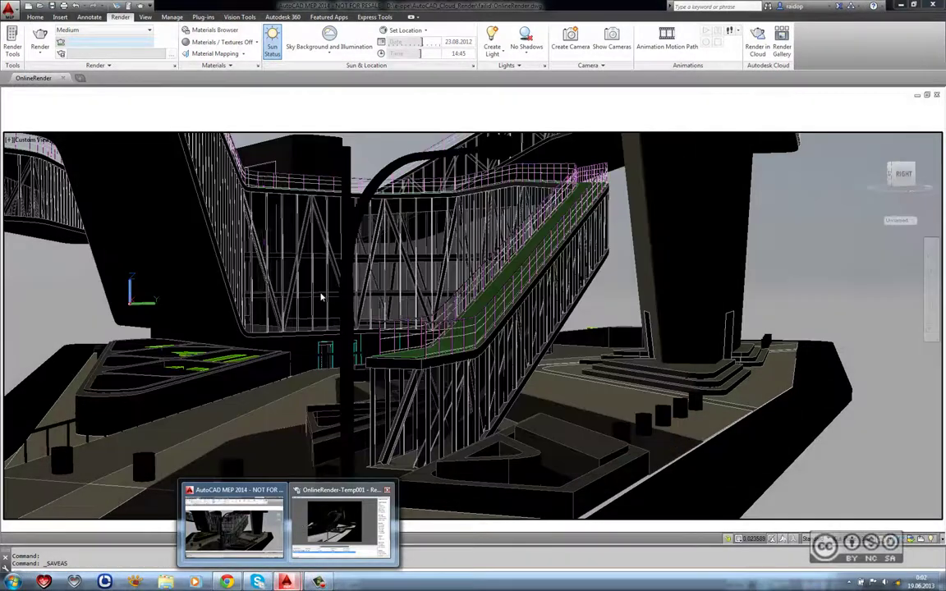
{"action": "mouse_move", "coordinate": [286, 582]}
{"action": "left_click", "coordinate": [345, 513]}
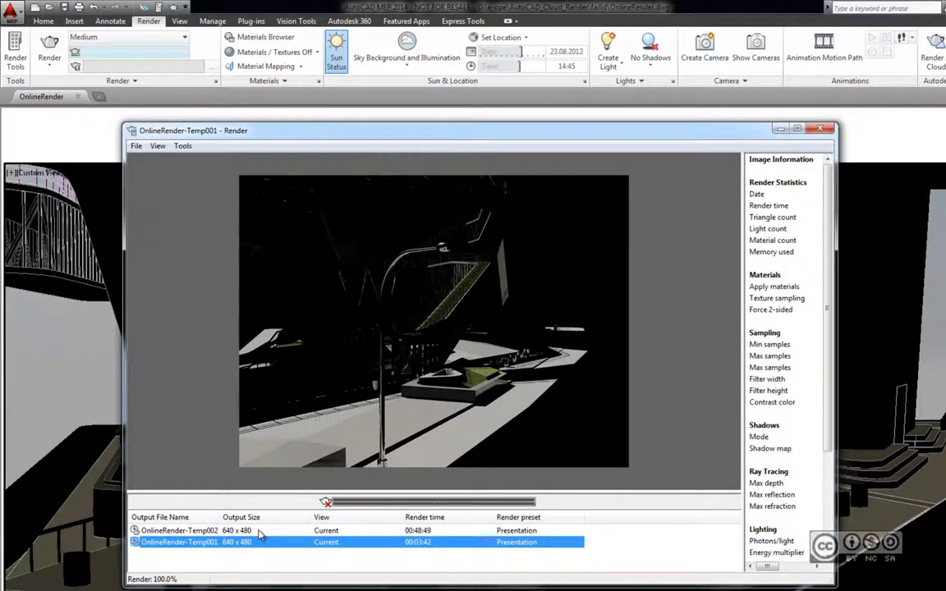
{"action": "left_click", "coordinate": [344, 531]}
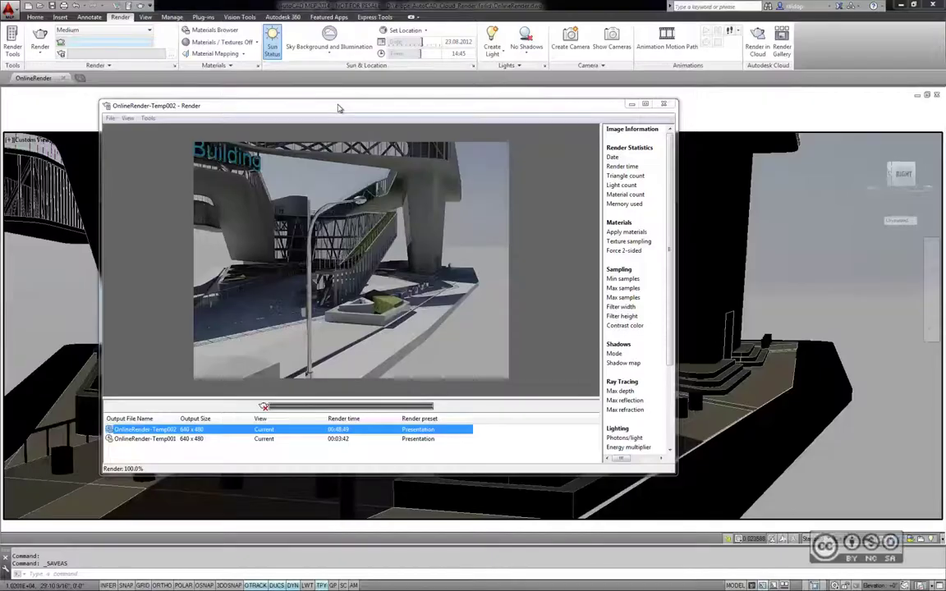
{"action": "left_click", "coordinate": [630, 105]}
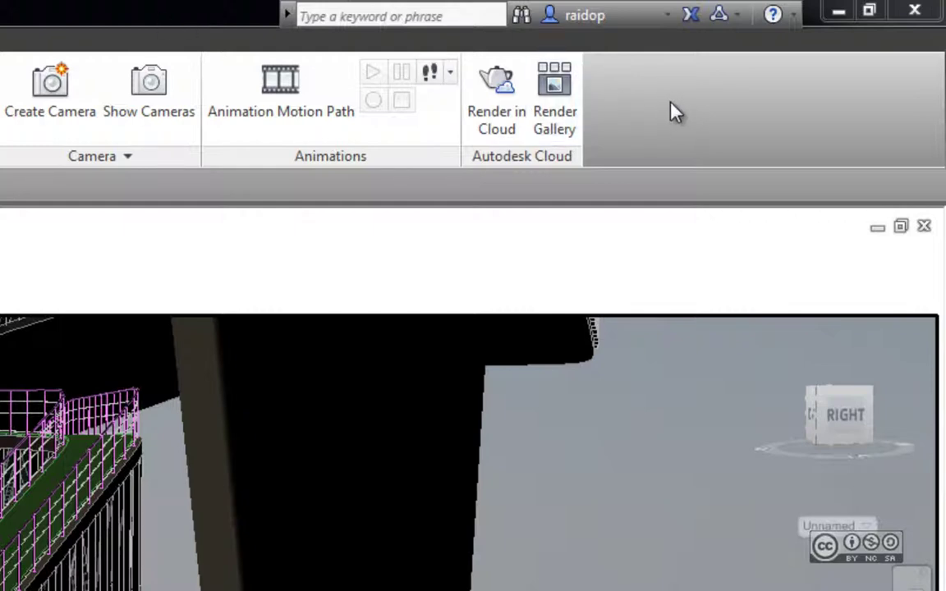
Step: Check the signed-in Autodesk 360 account, then bring up the Render in Cloud options
{"action": "left_click", "coordinate": [667, 16]}
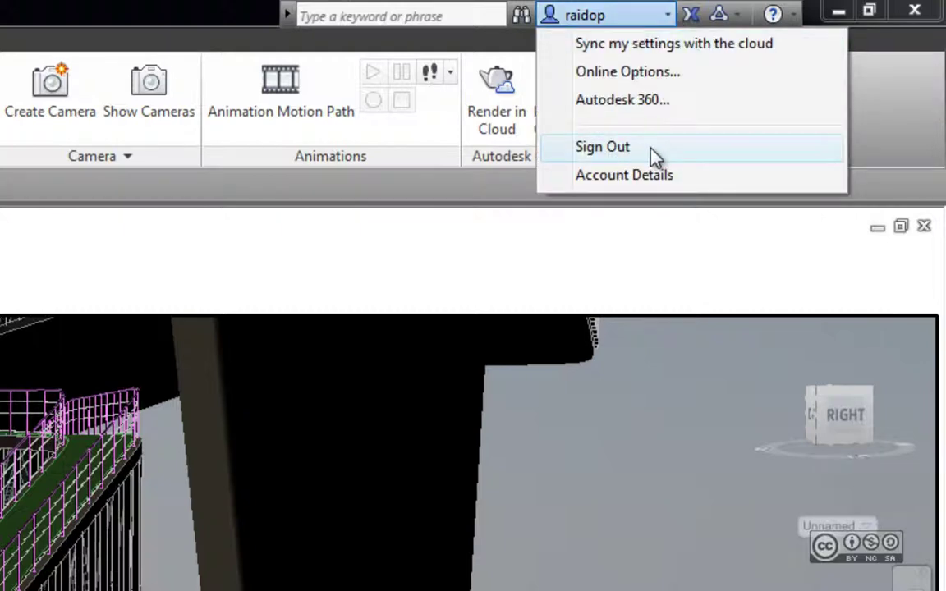
{"action": "left_click", "coordinate": [778, 96]}
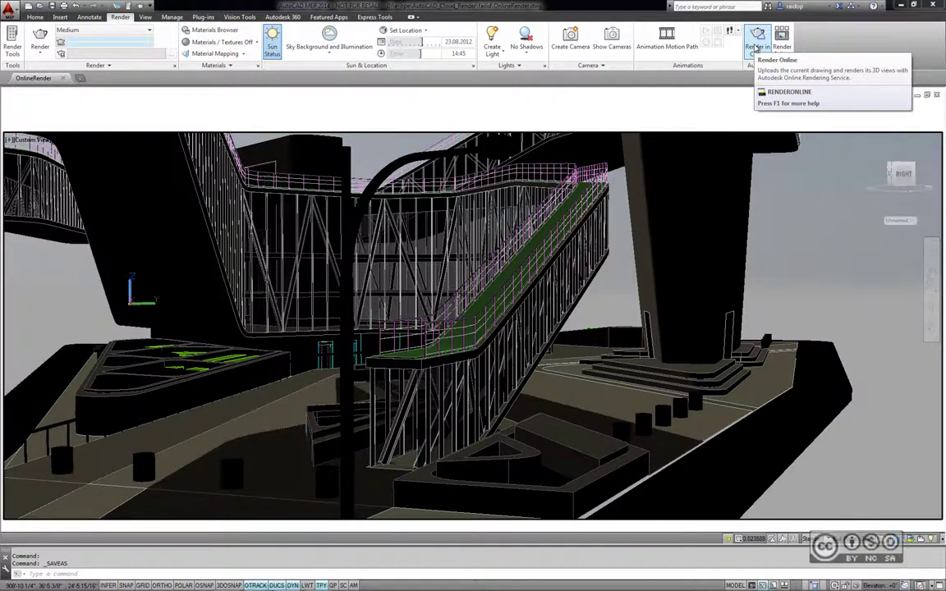
{"action": "left_click", "coordinate": [757, 48]}
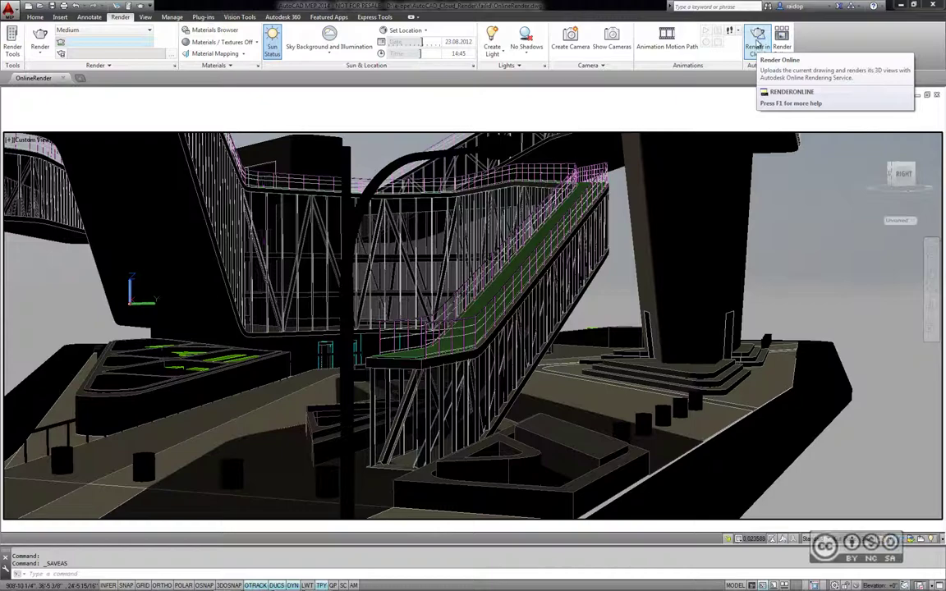
{"action": "left_click", "coordinate": [757, 43]}
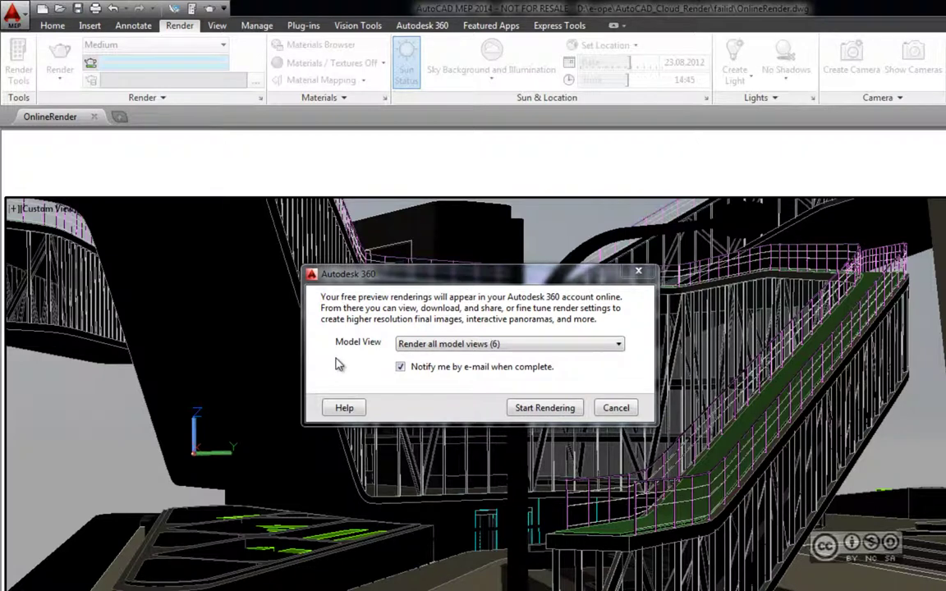
Step: Submit a cloud render of the current view only, with e-mail notification turned off
{"action": "left_click", "coordinate": [505, 348]}
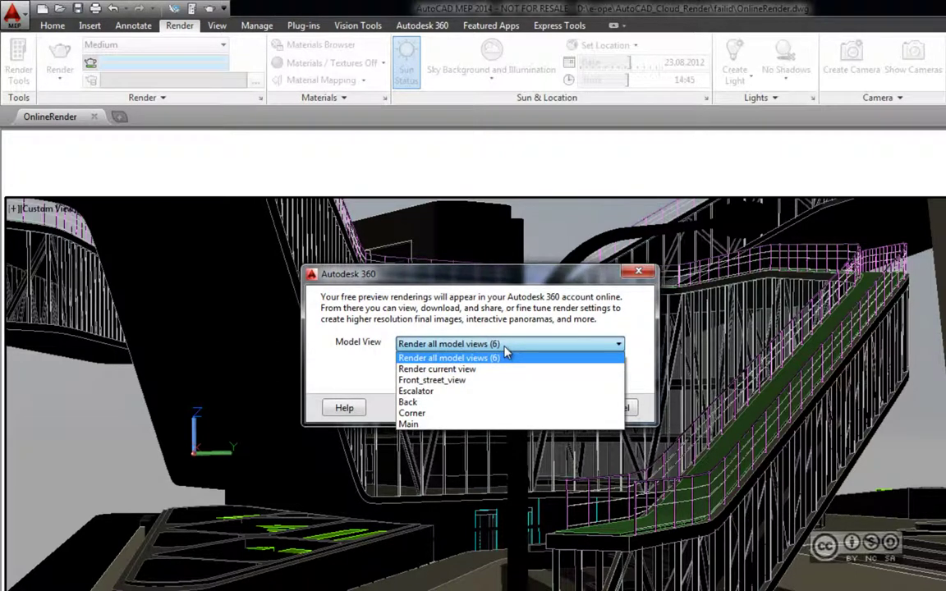
{"action": "left_click", "coordinate": [458, 371]}
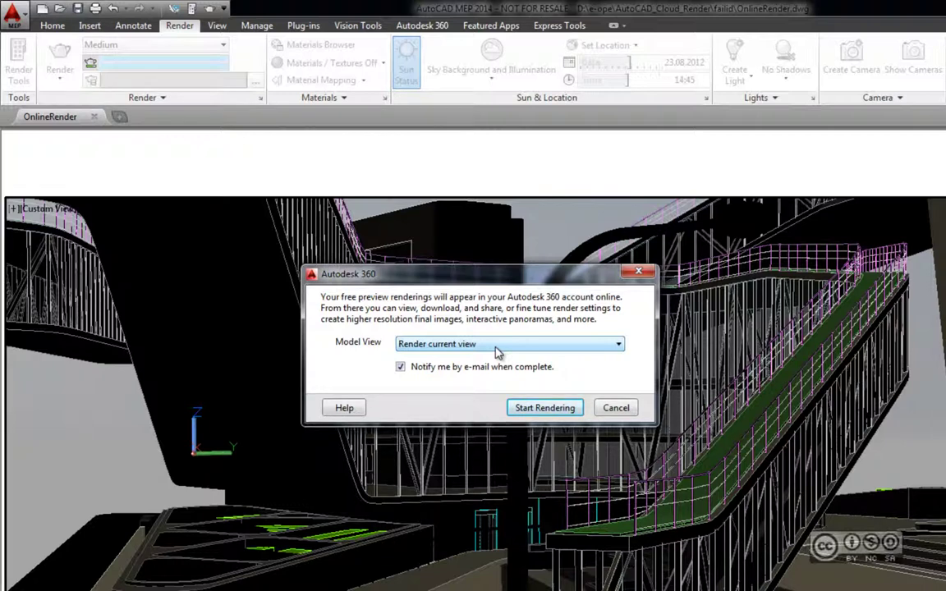
{"action": "left_click", "coordinate": [402, 370]}
{"action": "left_click", "coordinate": [531, 410]}
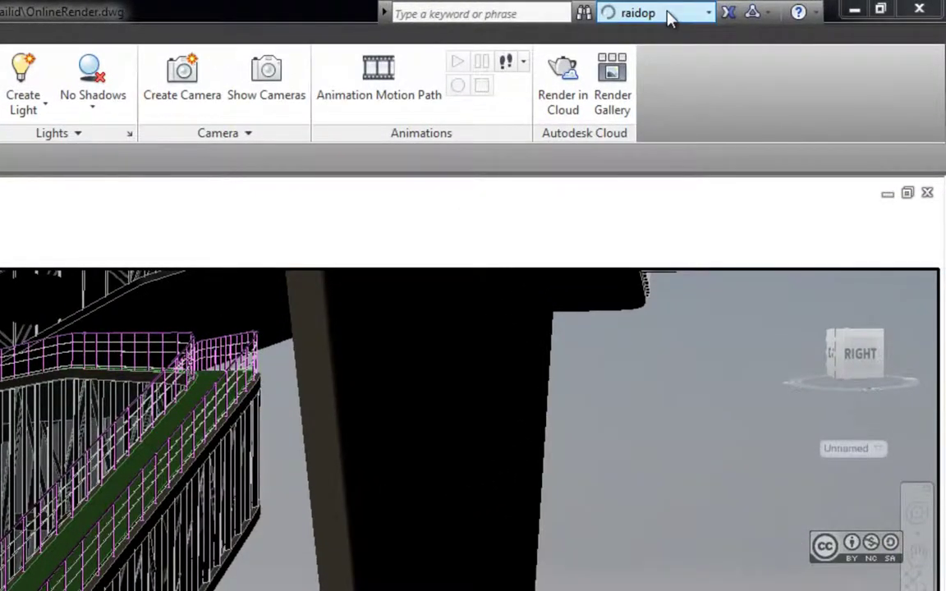
Step: Check the upload status of OnlineRender.dwg and open its online rendering progress page
{"action": "left_click", "coordinate": [708, 17]}
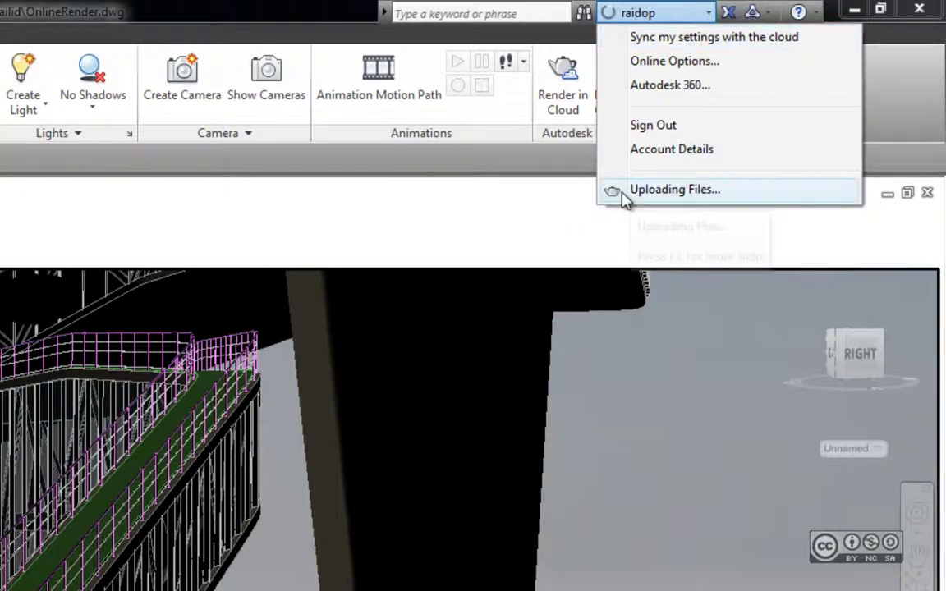
{"action": "left_click", "coordinate": [669, 190]}
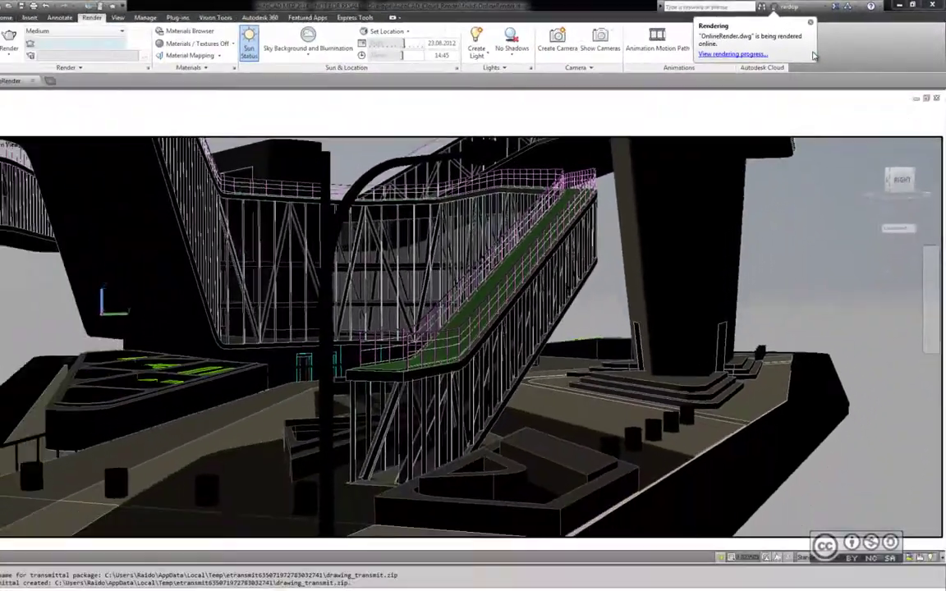
{"action": "left_click", "coordinate": [544, 115]}
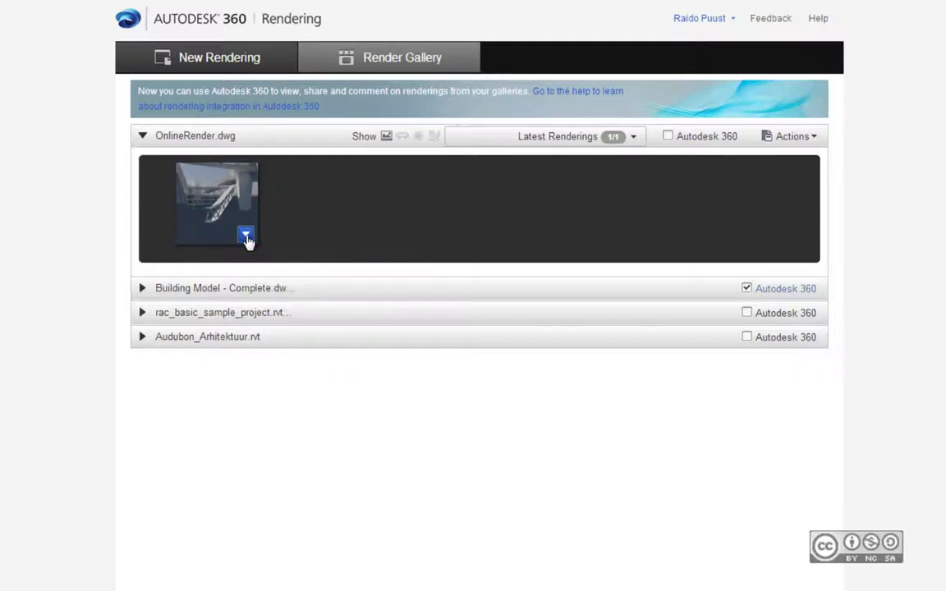
Step: Choose Re-render using new settings on the OnlineRender.dwg gallery thumbnail
{"action": "left_click", "coordinate": [246, 237]}
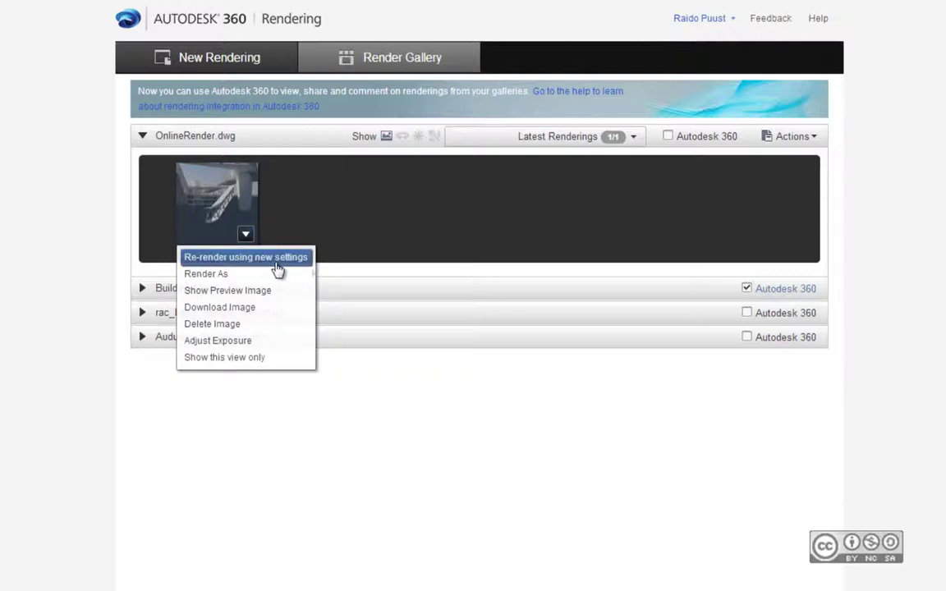
{"action": "left_click", "coordinate": [312, 256]}
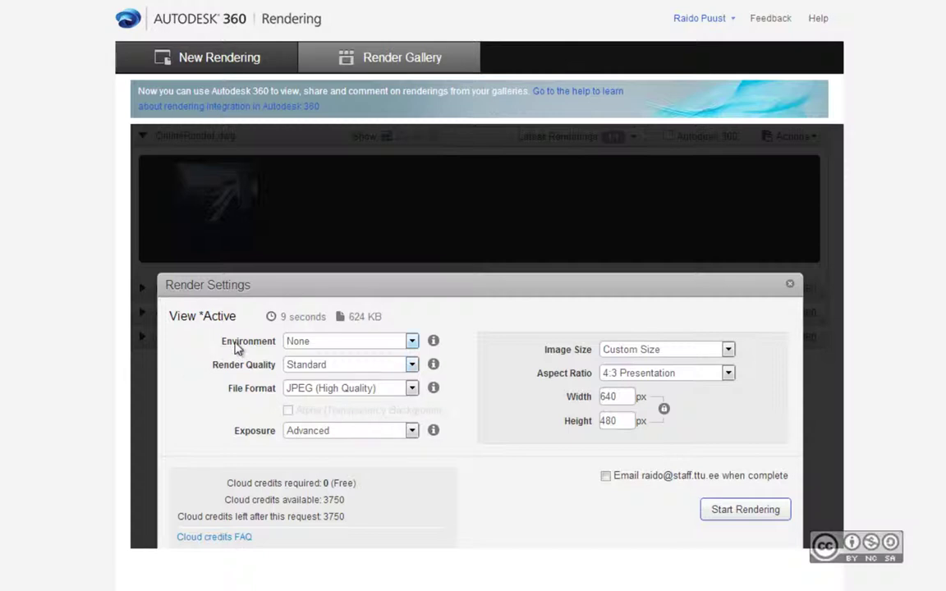
Step: Set riverbank environment, Final quality, JPEG (High Quality) format, and Advanced exposure after trying Native
{"action": "left_click", "coordinate": [309, 344]}
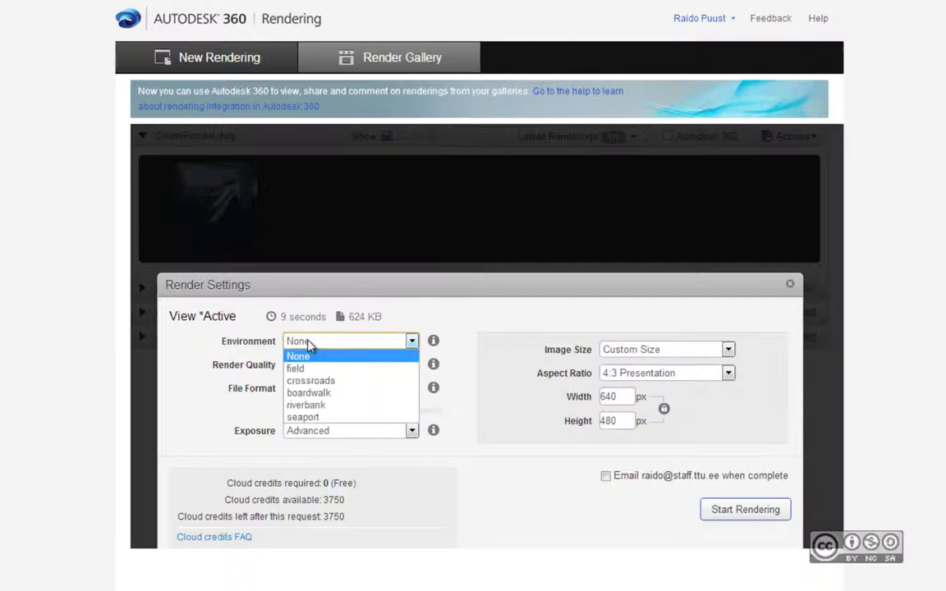
{"action": "left_click", "coordinate": [306, 405]}
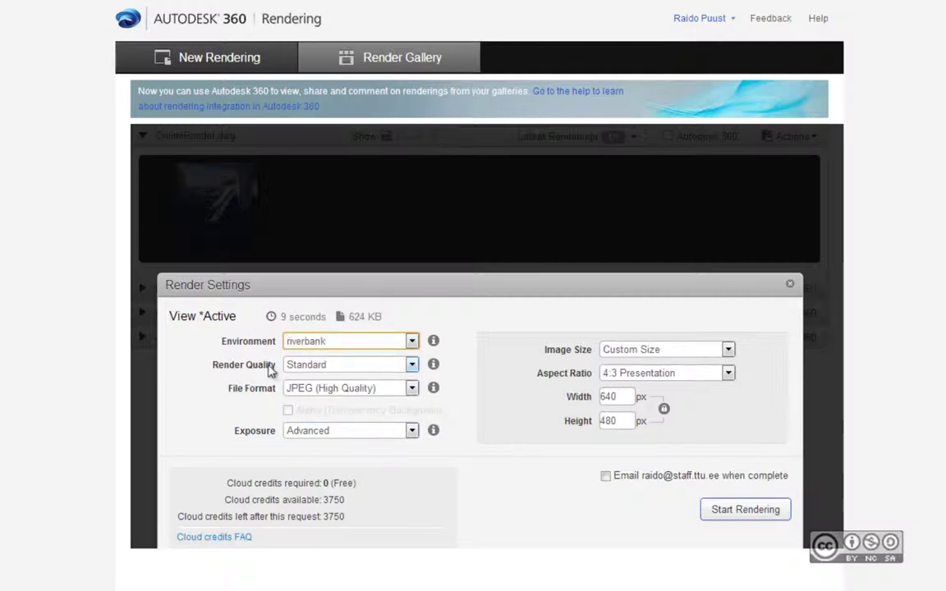
{"action": "left_click", "coordinate": [308, 366]}
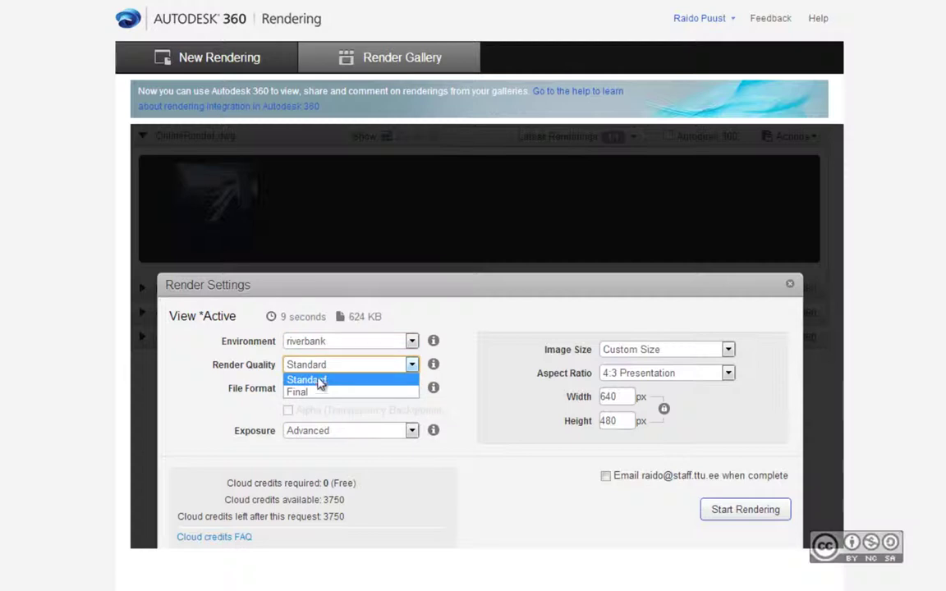
{"action": "left_click", "coordinate": [310, 392]}
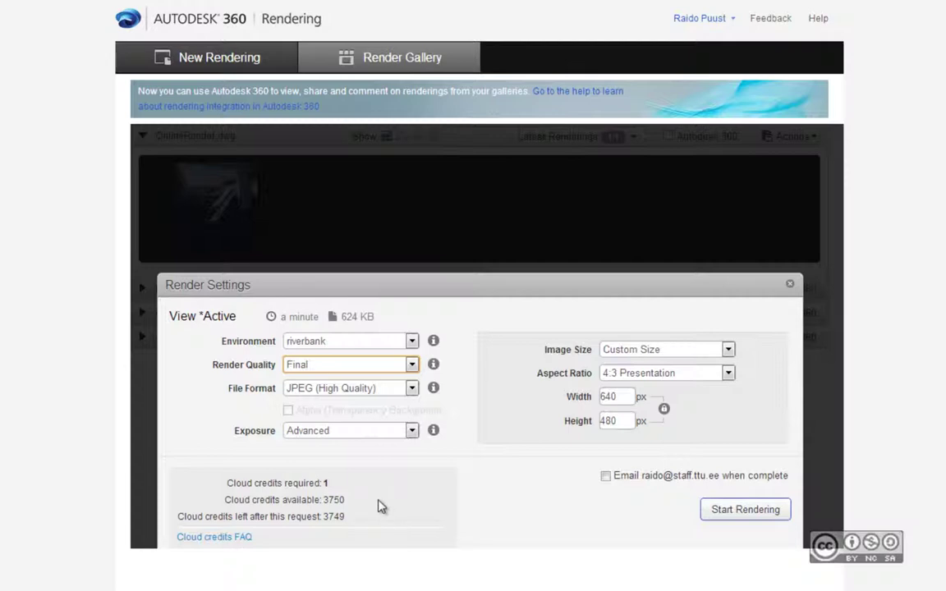
{"action": "left_click", "coordinate": [402, 390]}
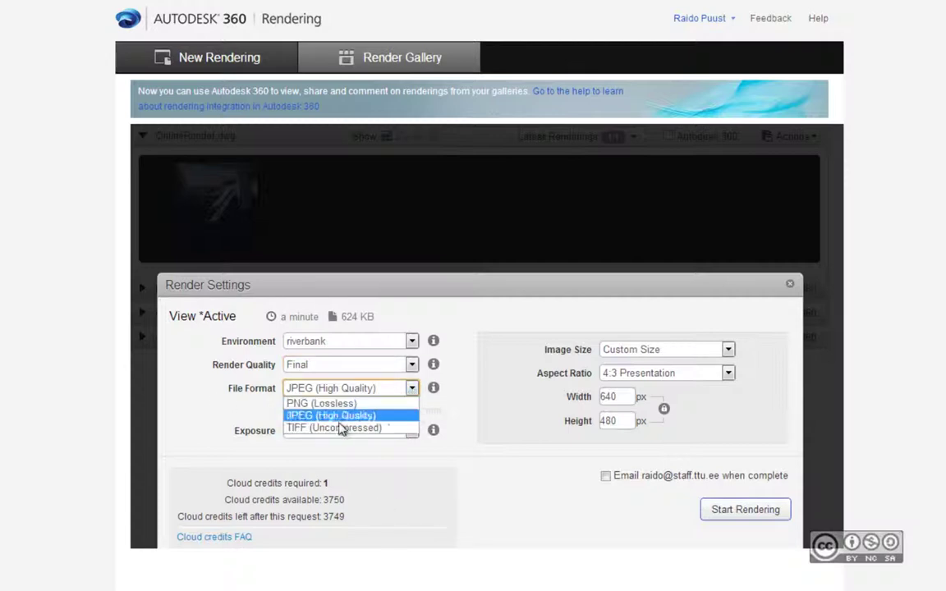
{"action": "left_click", "coordinate": [207, 392]}
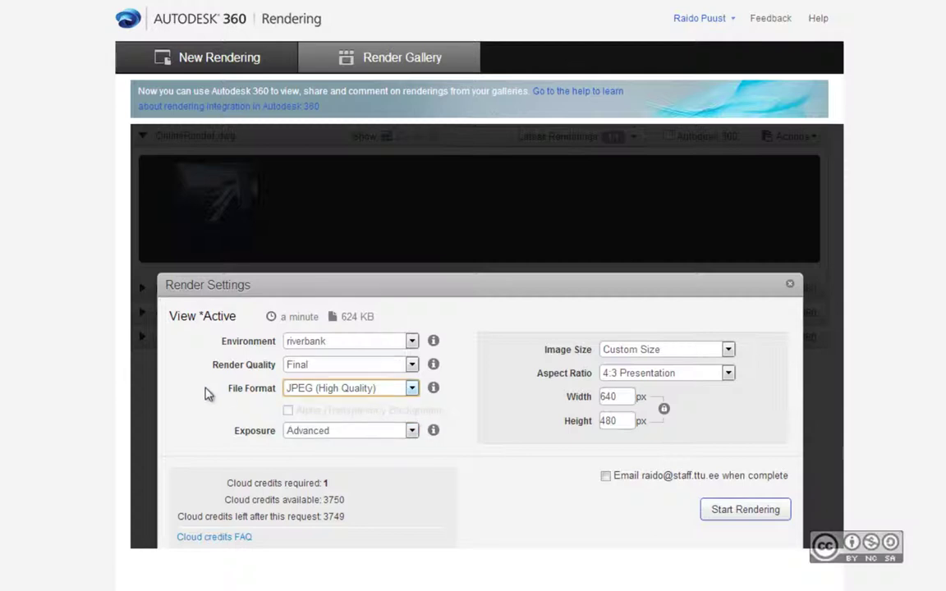
{"action": "left_click", "coordinate": [308, 432]}
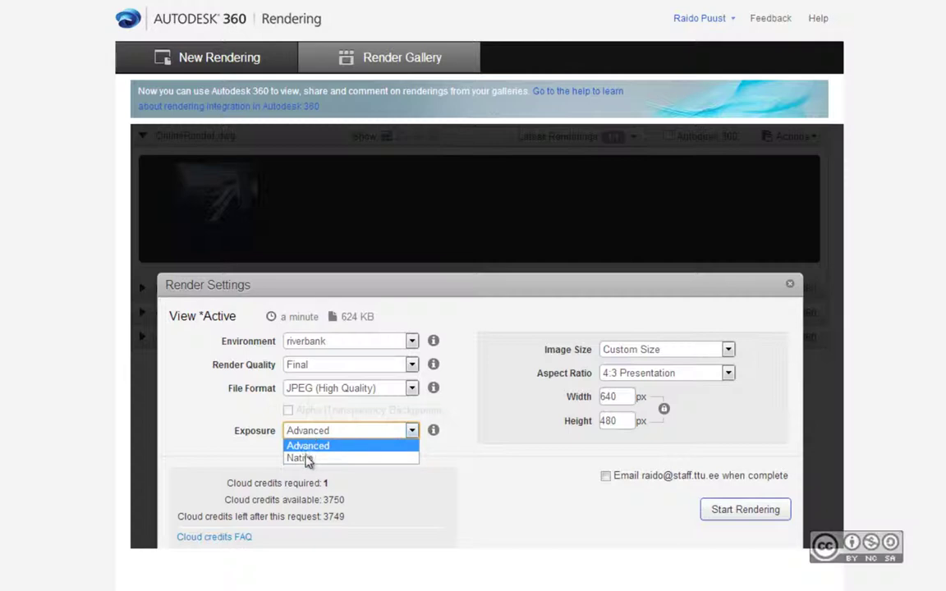
{"action": "left_click", "coordinate": [307, 459]}
{"action": "left_click", "coordinate": [308, 432]}
{"action": "left_click", "coordinate": [300, 444]}
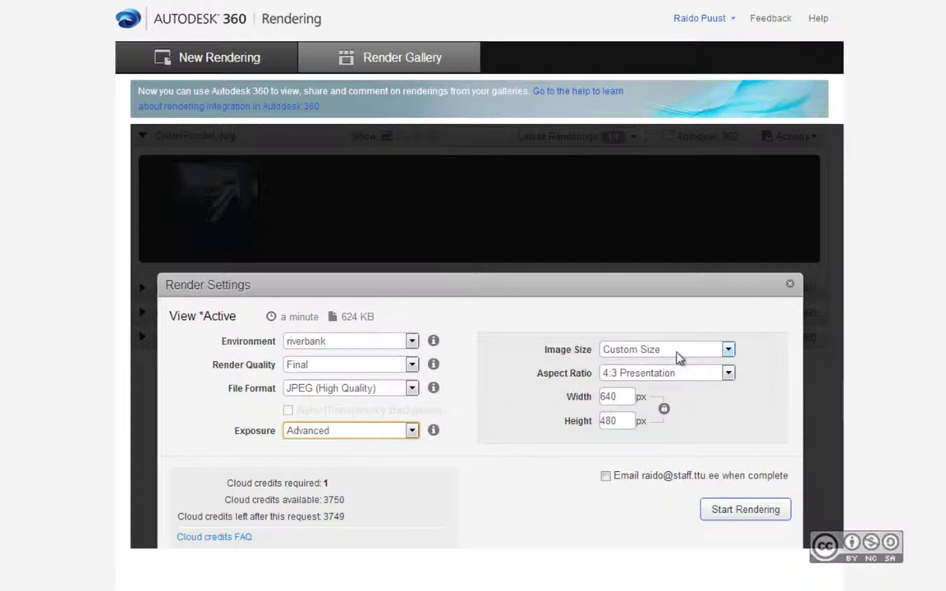
Step: Settle on Medium 1000x750 at 4:3 Presentation with Standard quality, after trying Large
{"action": "left_click", "coordinate": [678, 358]}
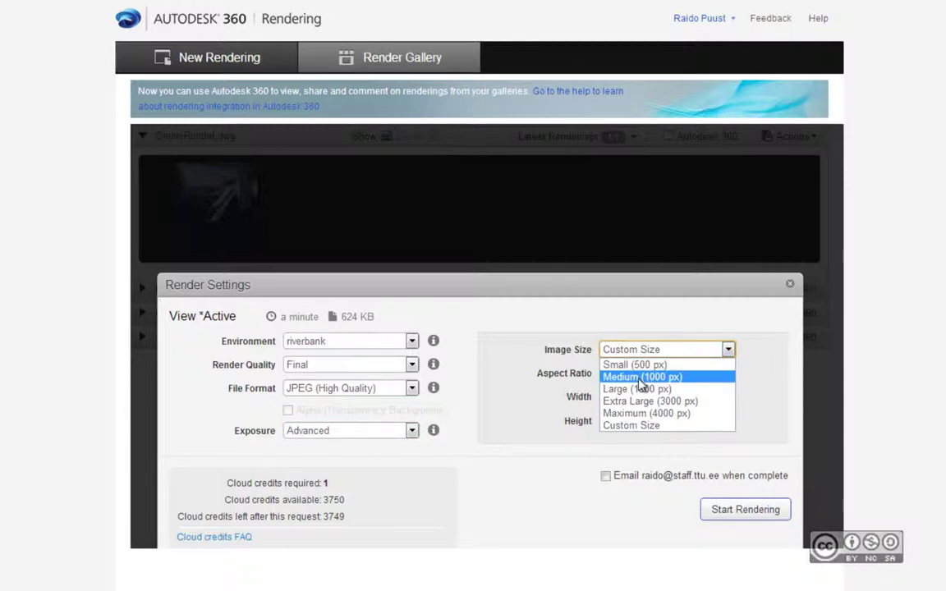
{"action": "left_click", "coordinate": [652, 377]}
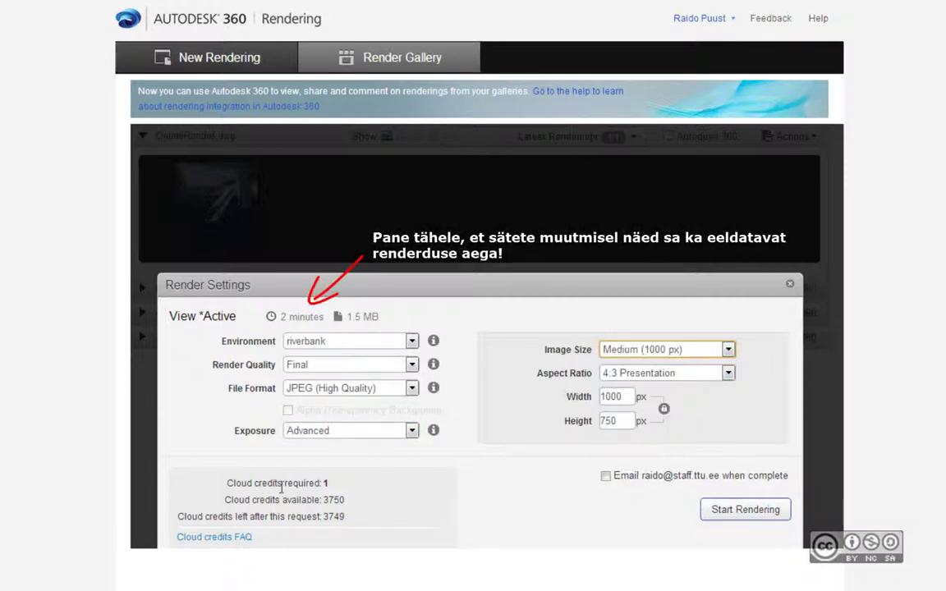
{"action": "left_click", "coordinate": [653, 350]}
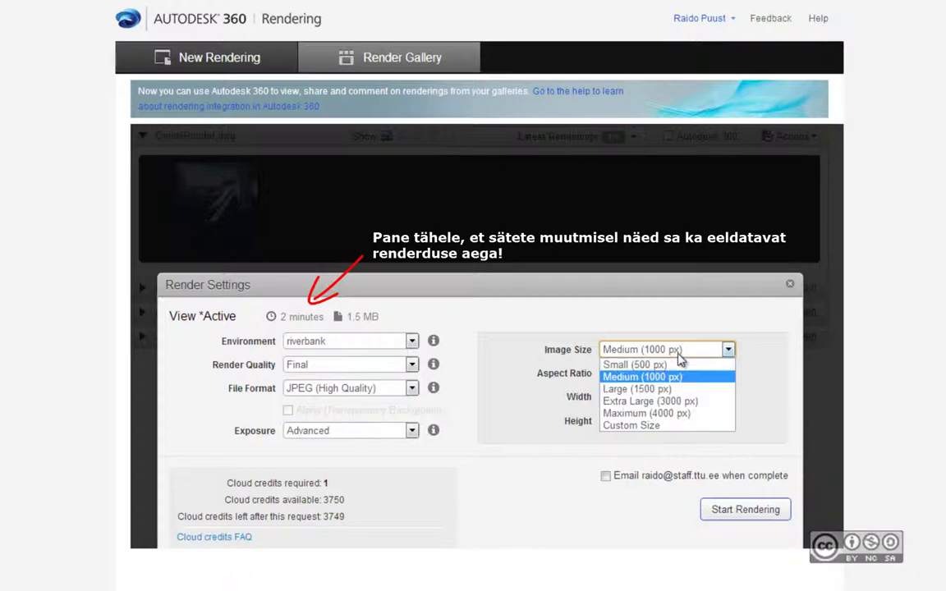
{"action": "left_click", "coordinate": [637, 389]}
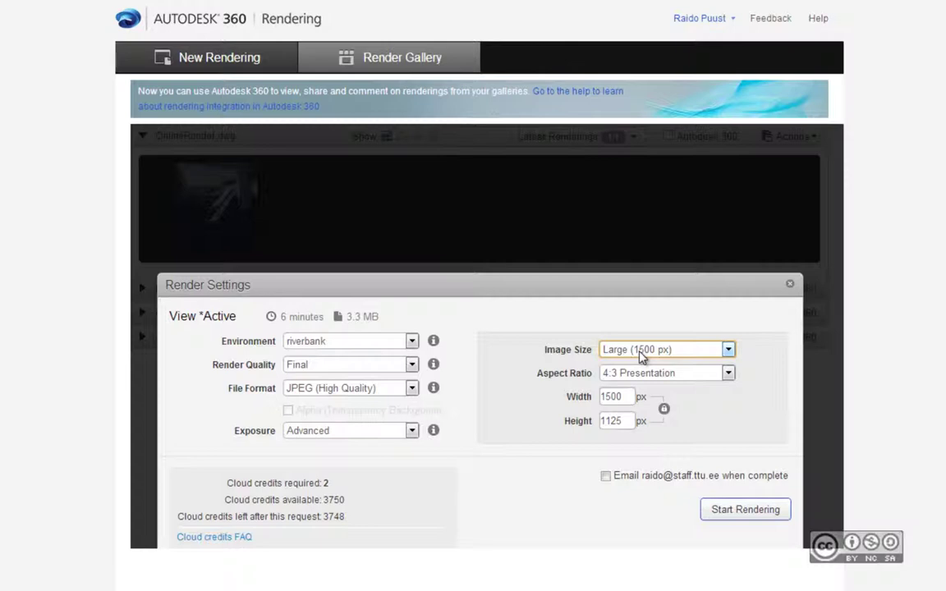
{"action": "left_click", "coordinate": [641, 374]}
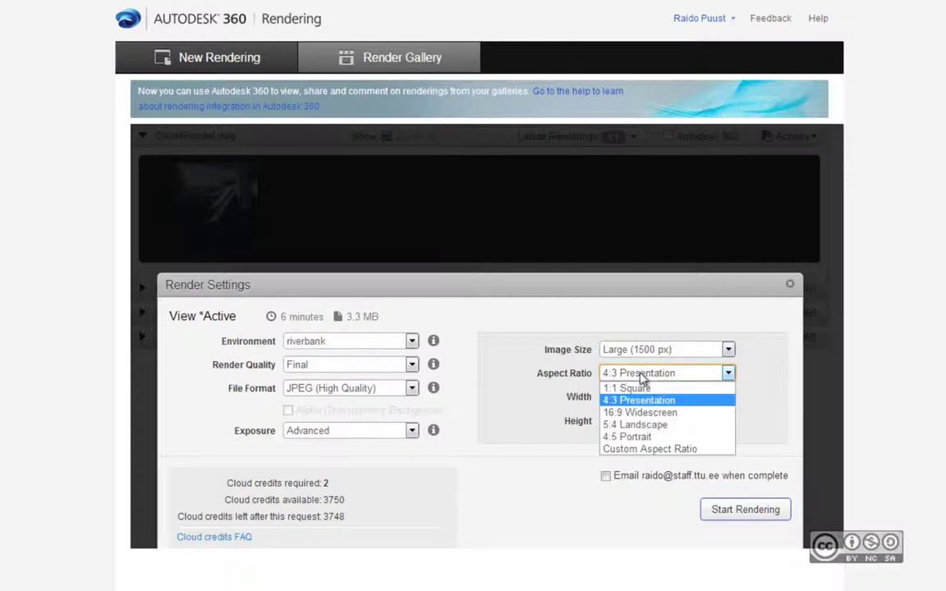
{"action": "left_click", "coordinate": [479, 343]}
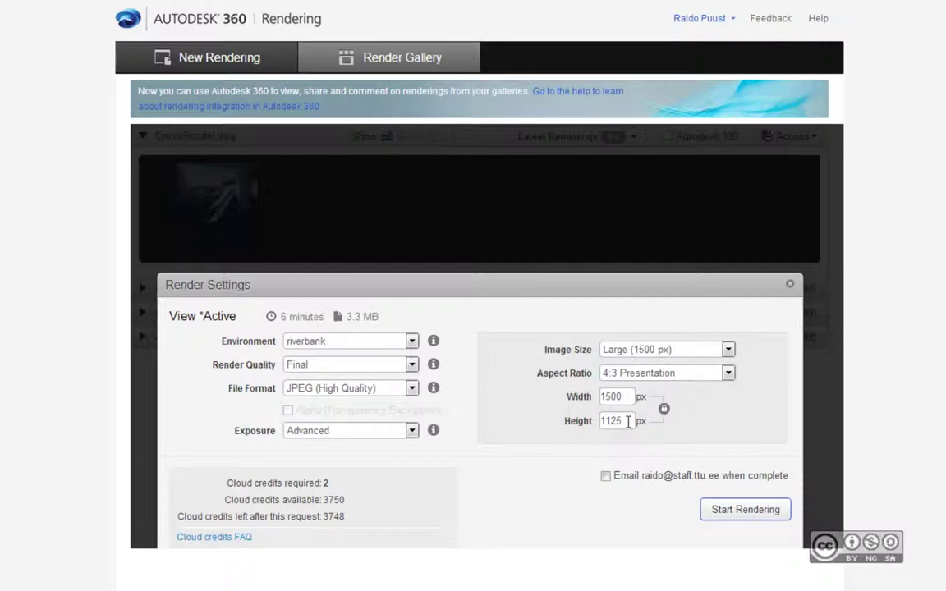
{"action": "left_click", "coordinate": [654, 350]}
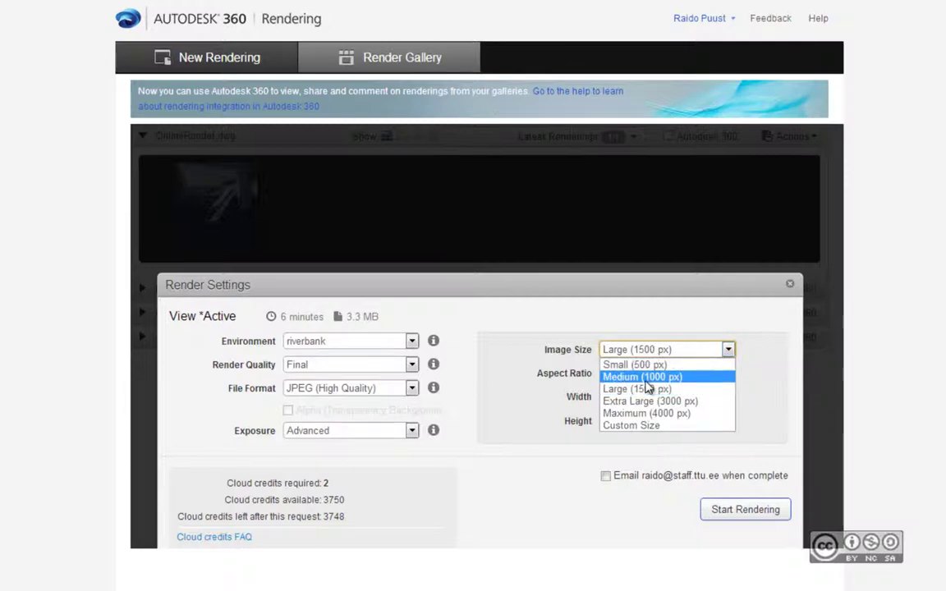
{"action": "left_click", "coordinate": [644, 376]}
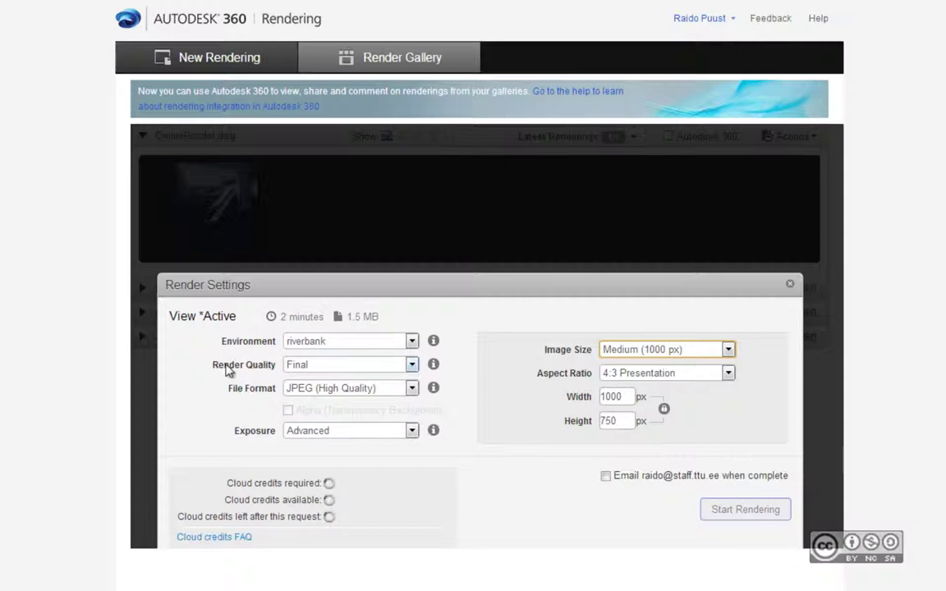
{"action": "left_click", "coordinate": [410, 364]}
{"action": "left_click", "coordinate": [308, 378]}
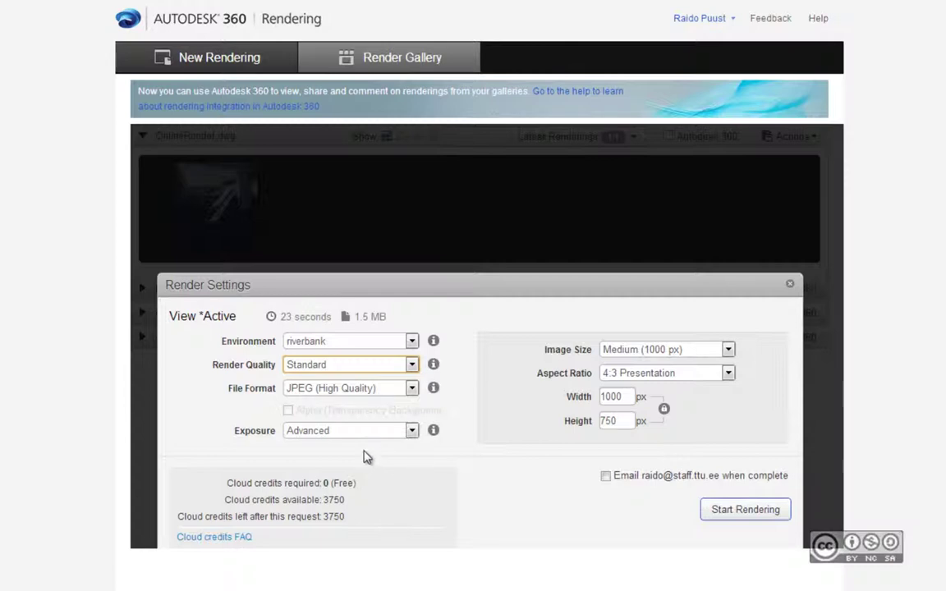
Step: Read the FAQ for Rendering cloud credits on megapixel charges and Standard versus Final quality
{"action": "left_click", "coordinate": [197, 541]}
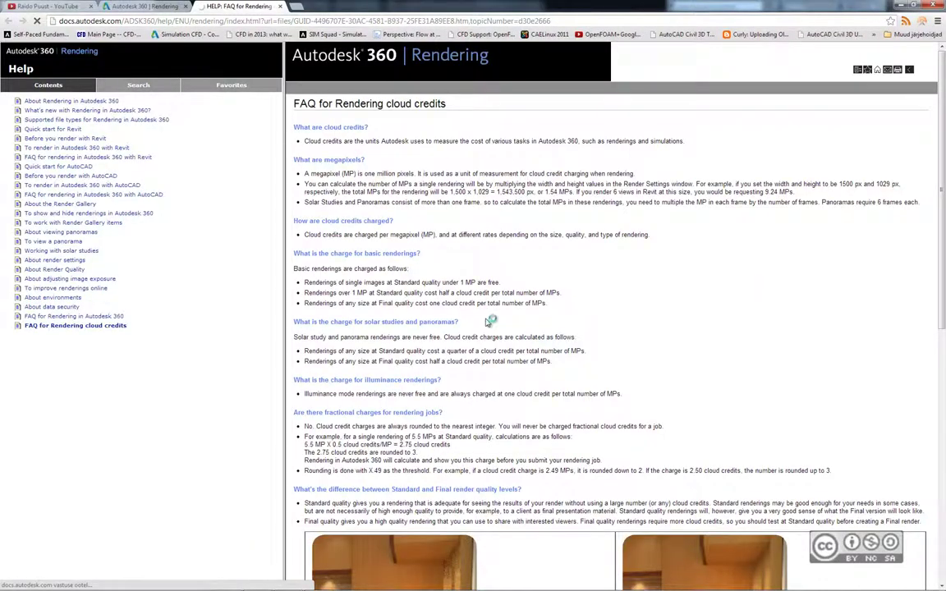
{"action": "scroll", "coordinate": [500, 295], "scroll_direction": "down", "scroll_amount": 2}
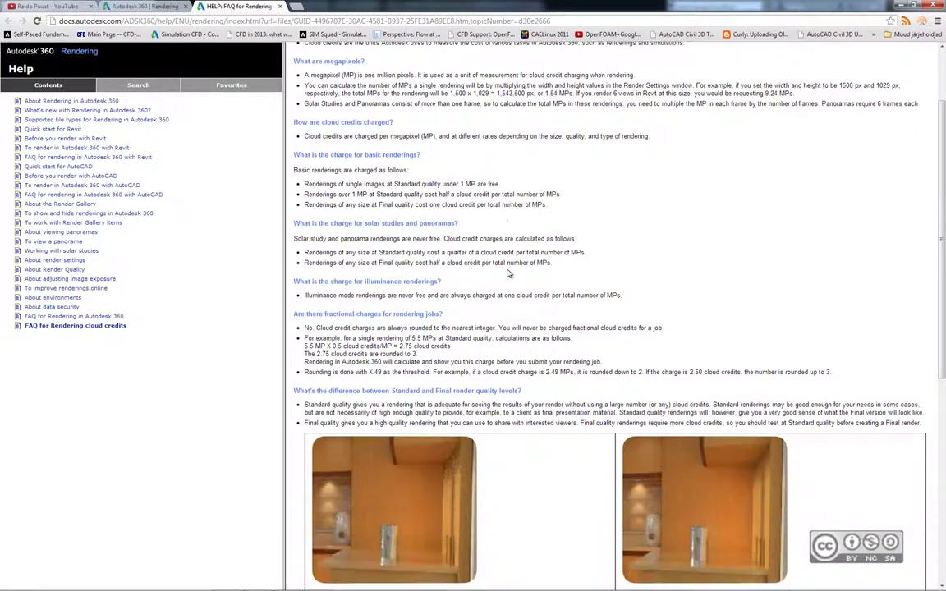
{"action": "scroll", "coordinate": [498, 263], "scroll_direction": "down", "scroll_amount": 1}
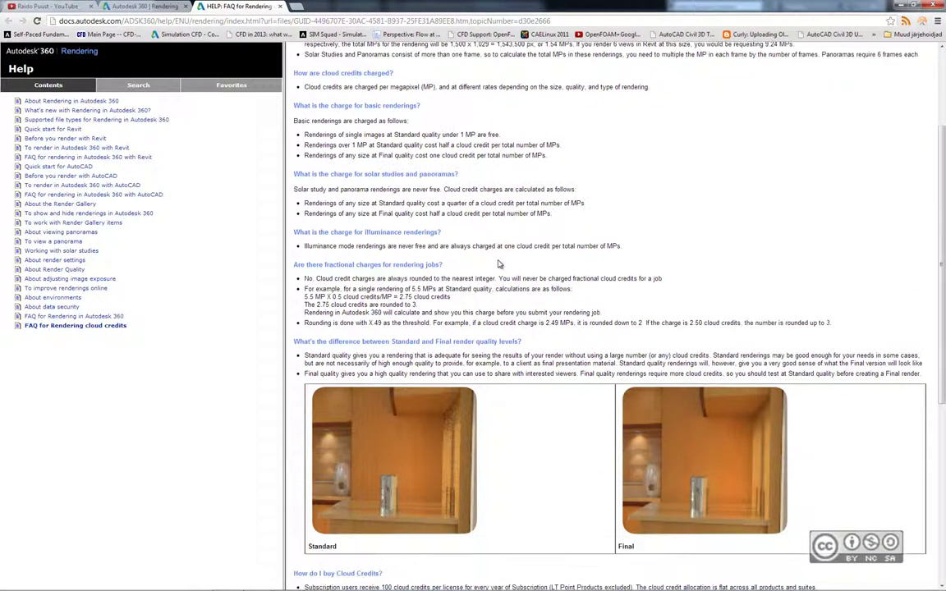
{"action": "scroll", "coordinate": [498, 264], "scroll_direction": "down", "scroll_amount": 2}
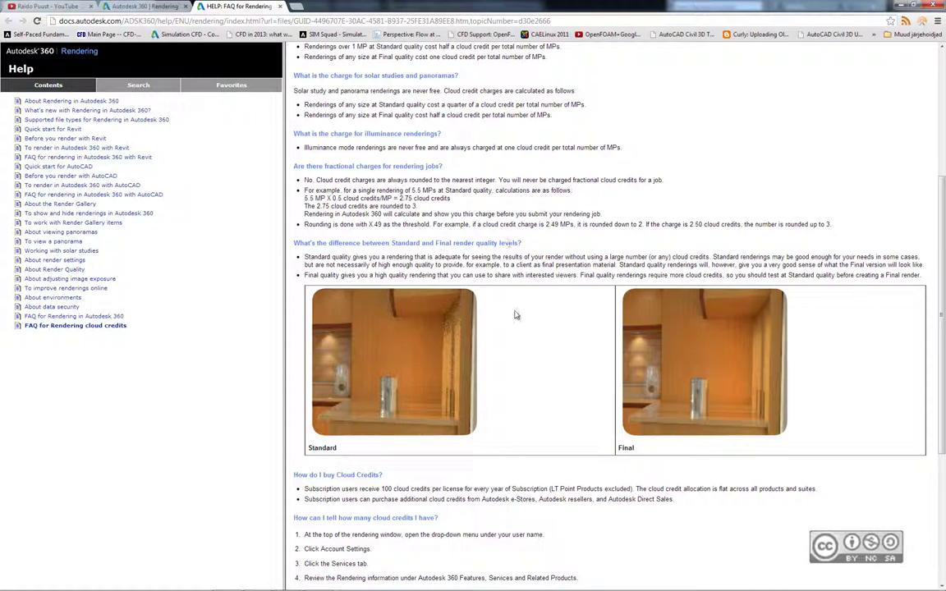
{"action": "scroll", "coordinate": [486, 312], "scroll_direction": "up", "scroll_amount": 5}
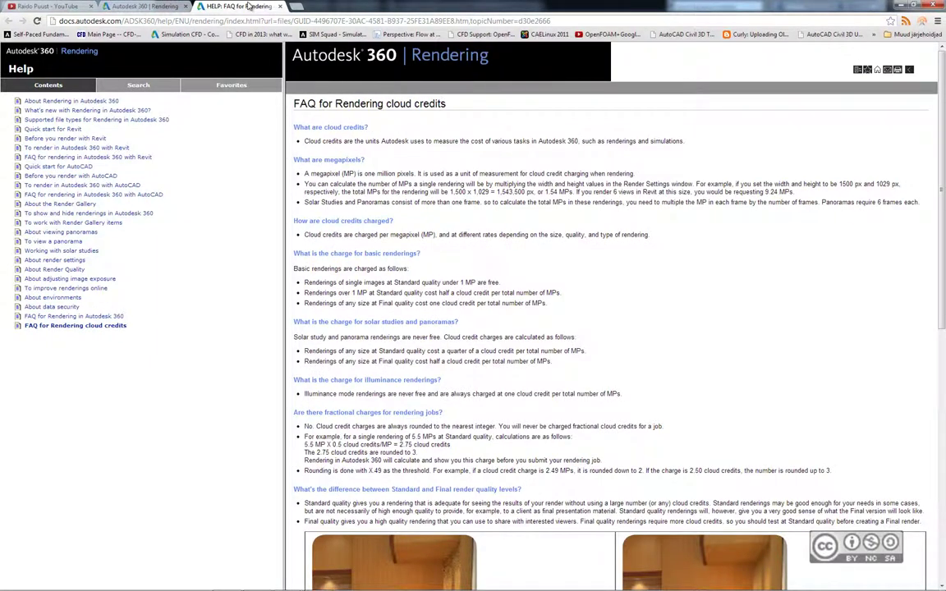
Step: Return to the render settings page showing riverbank, Standard, JPEG (High Quality), 1000x750
{"action": "left_click", "coordinate": [148, 7]}
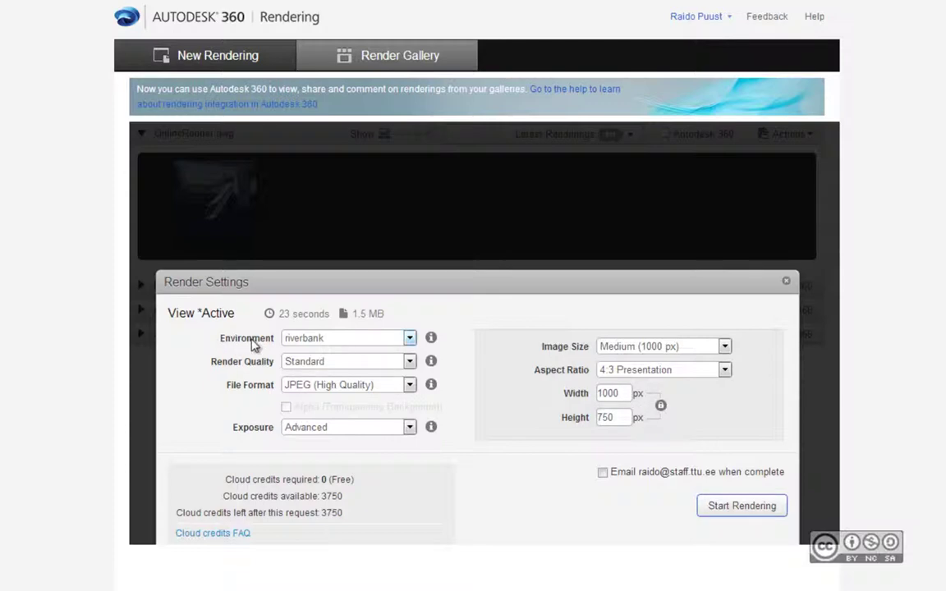
Step: Start the cloud rendering and acknowledge the subscription-only notice to return to the gallery
{"action": "left_click", "coordinate": [721, 507]}
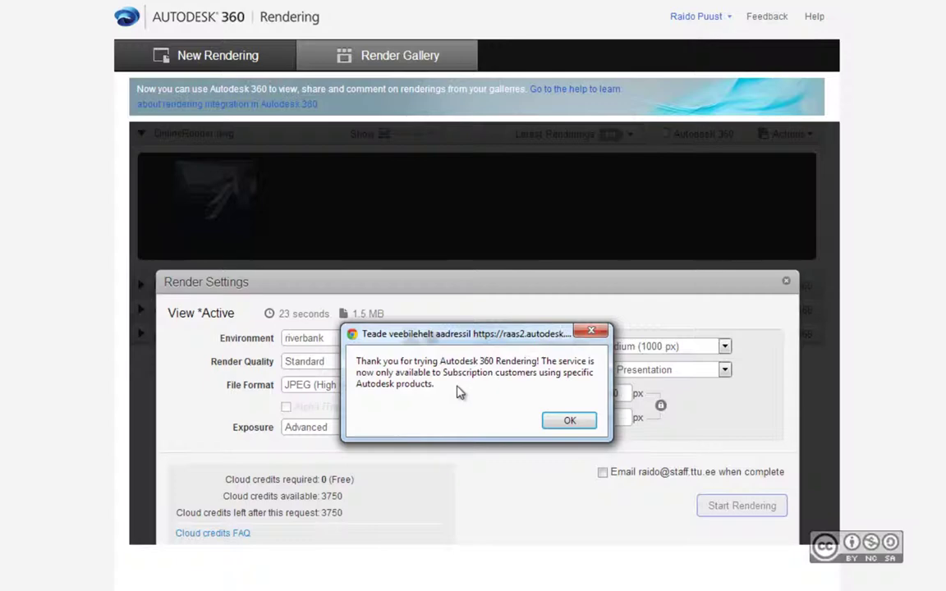
{"action": "left_click", "coordinate": [568, 420]}
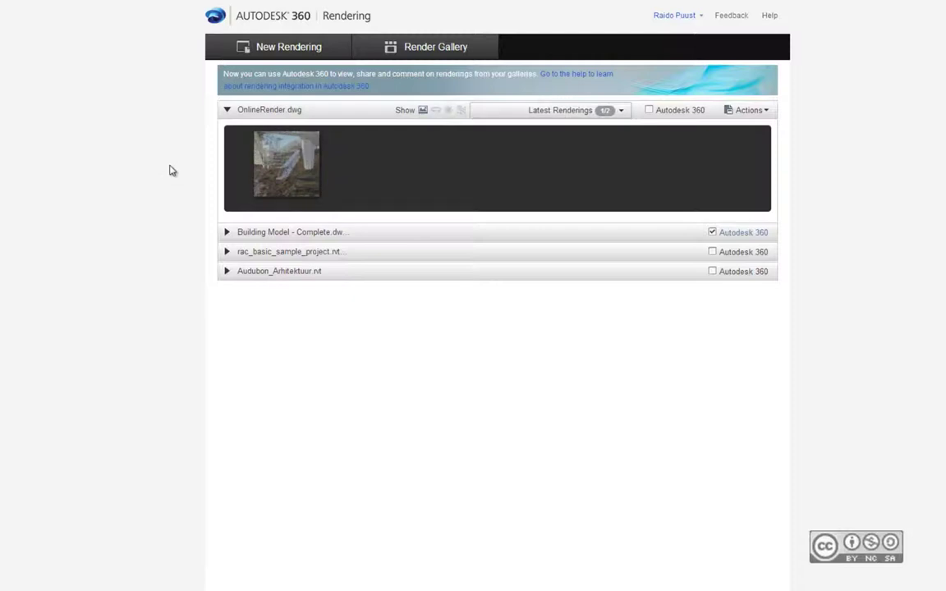
Step: Preview the OnlineRender.dwg bridge rendering full-size, close it, and reopen its thumbnail options
{"action": "mouse_move", "coordinate": [286, 164]}
{"action": "left_click", "coordinate": [309, 190]}
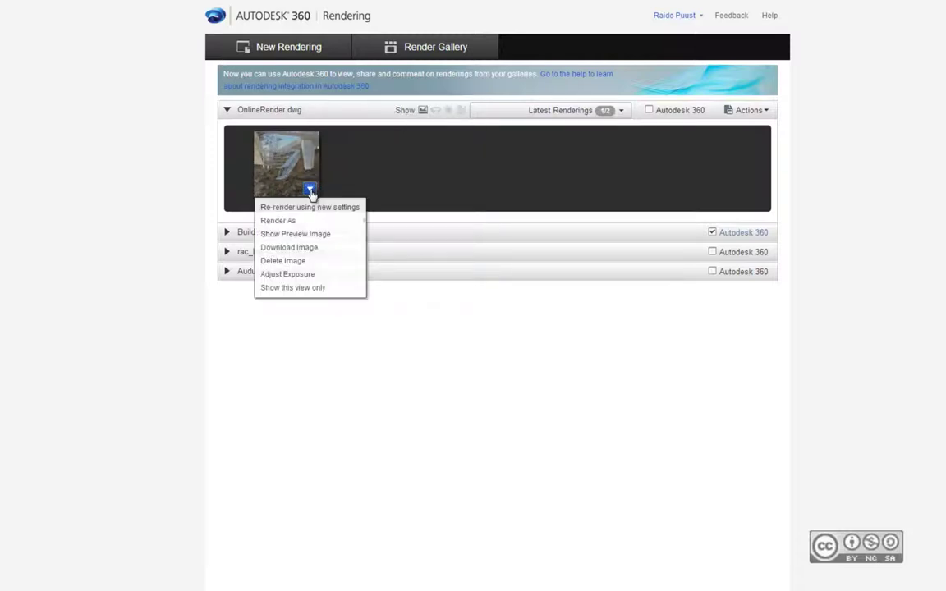
{"action": "left_click", "coordinate": [289, 236]}
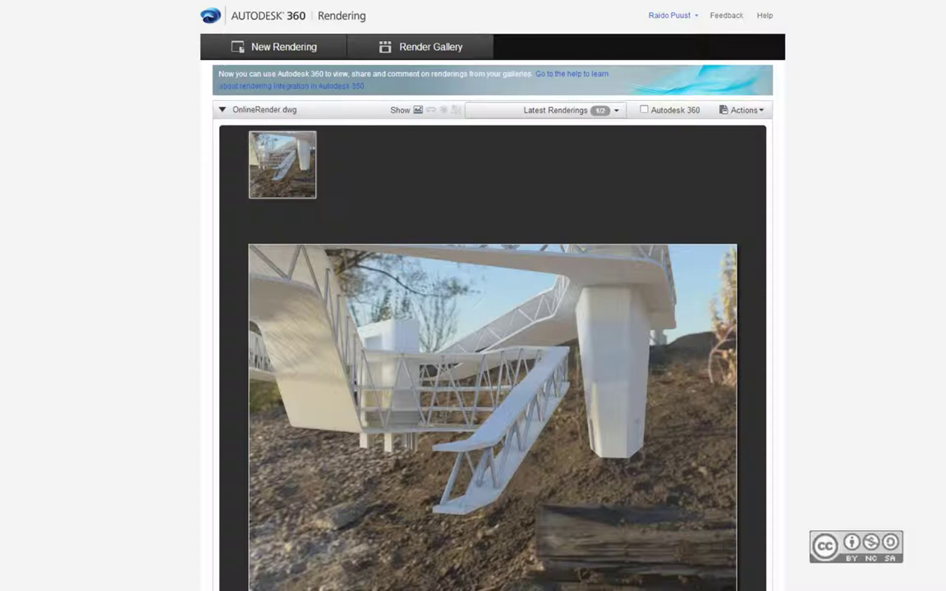
{"action": "left_click", "coordinate": [401, 318]}
{"action": "left_click", "coordinate": [311, 191]}
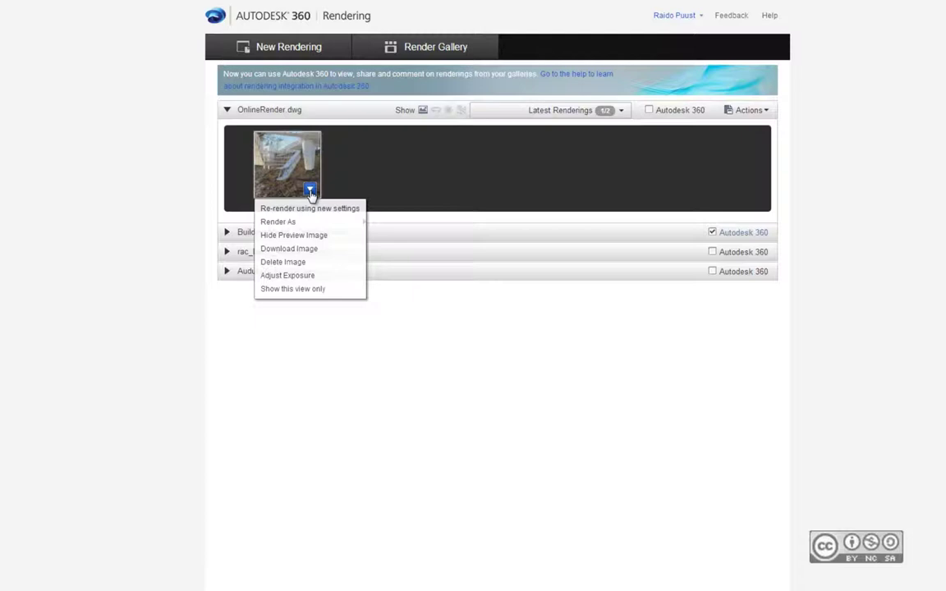
{"action": "left_click", "coordinate": [288, 248]}
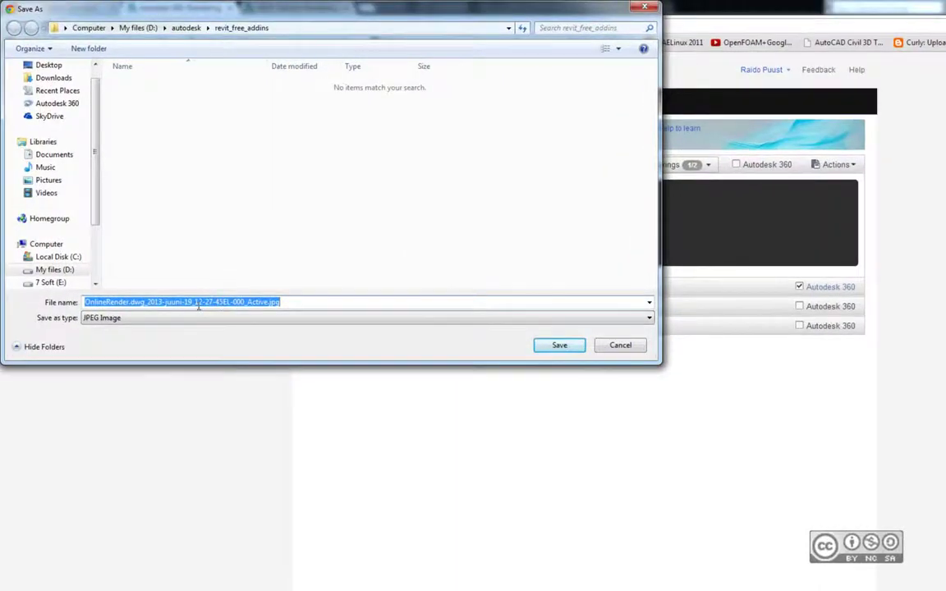
{"action": "left_click", "coordinate": [302, 301]}
{"action": "left_click", "coordinate": [619, 346]}
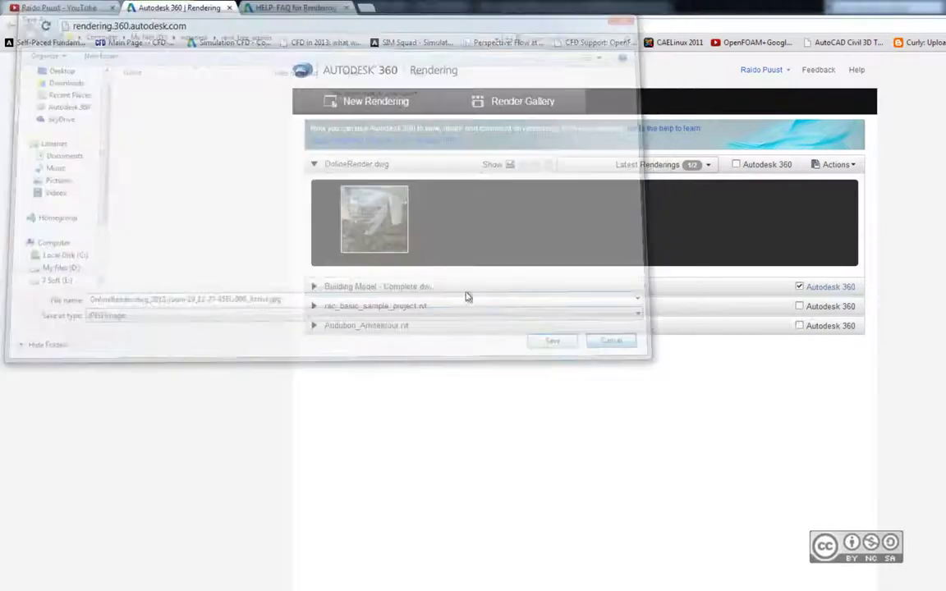
{"action": "left_click", "coordinate": [397, 245]}
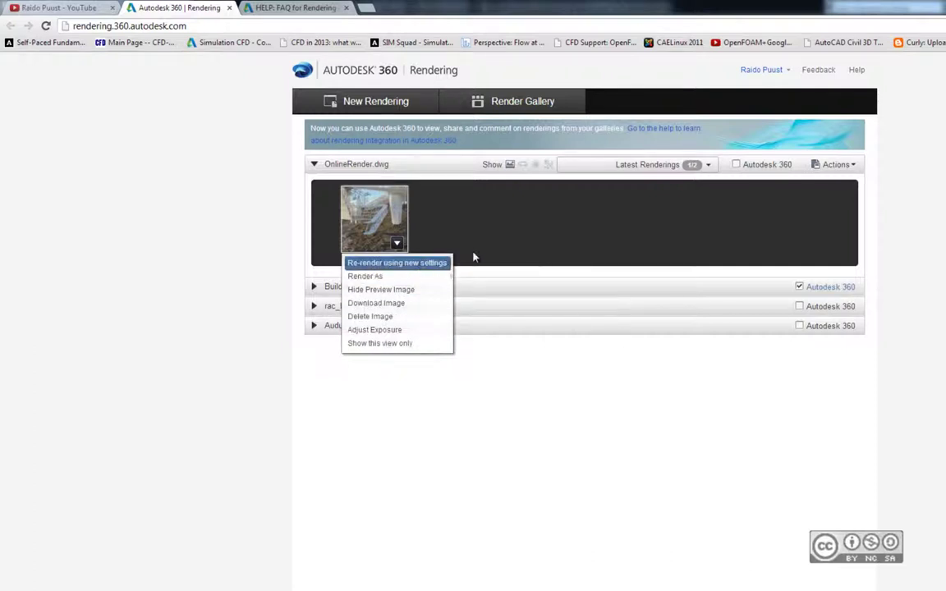
{"action": "left_click", "coordinate": [402, 262]}
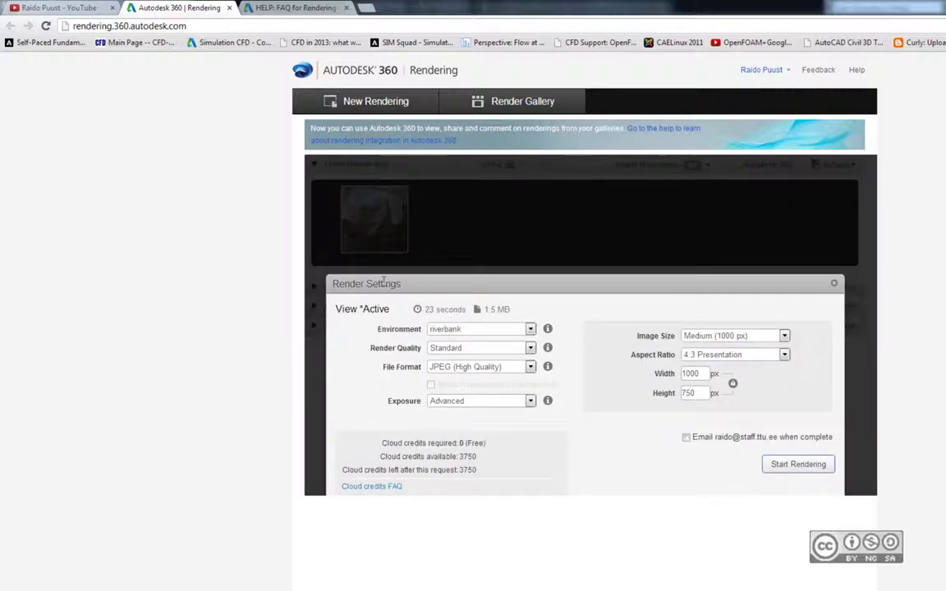
{"action": "left_click", "coordinate": [462, 329]}
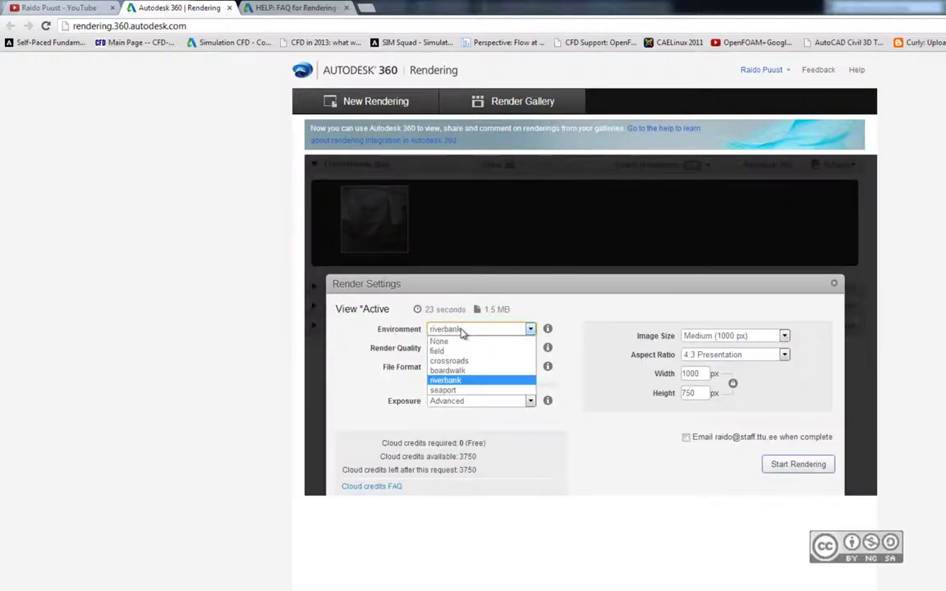
{"action": "left_click", "coordinate": [367, 331]}
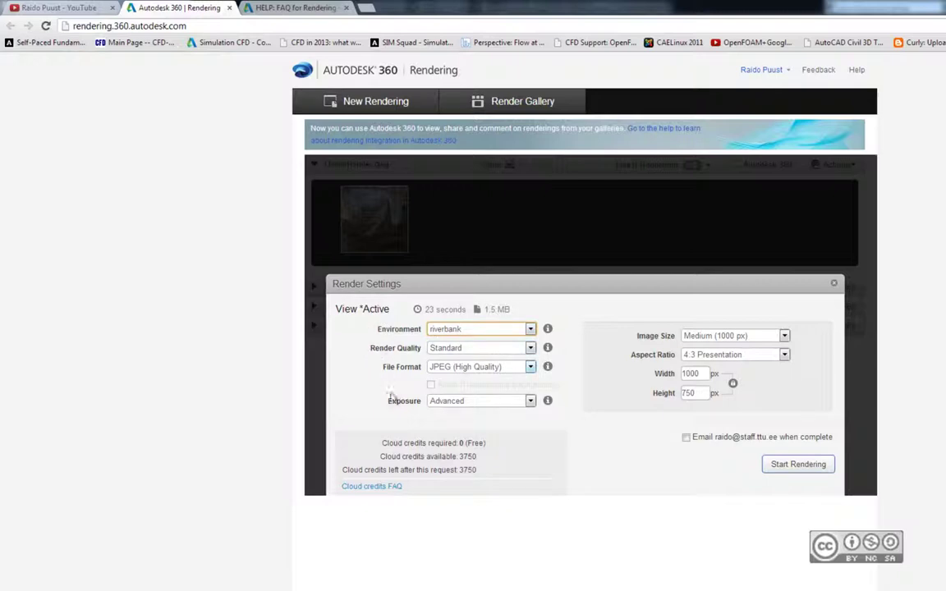
{"action": "left_click", "coordinate": [834, 286]}
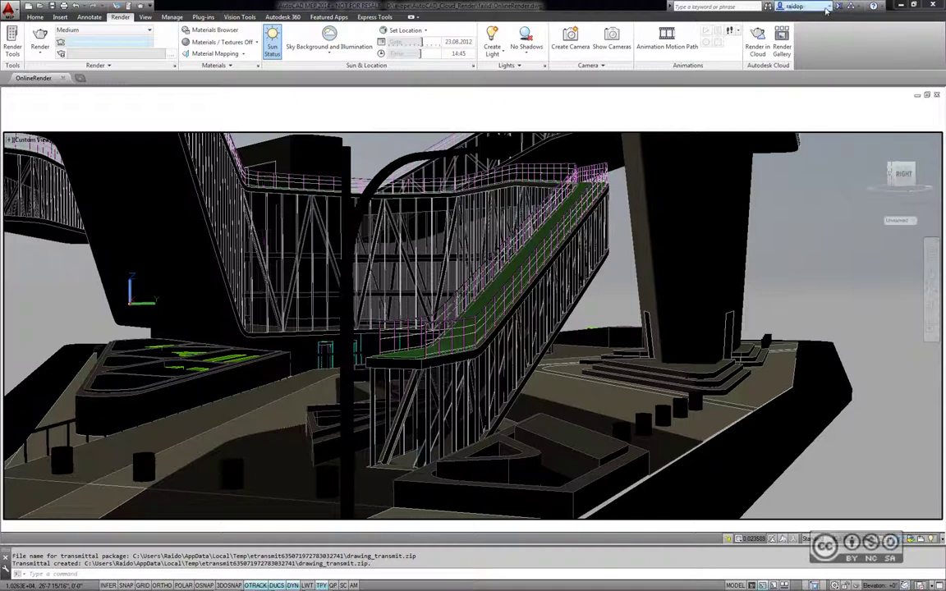
Step: Choose View completed rendering from AutoCAD's cloud account menu
{"action": "left_click", "coordinate": [826, 8]}
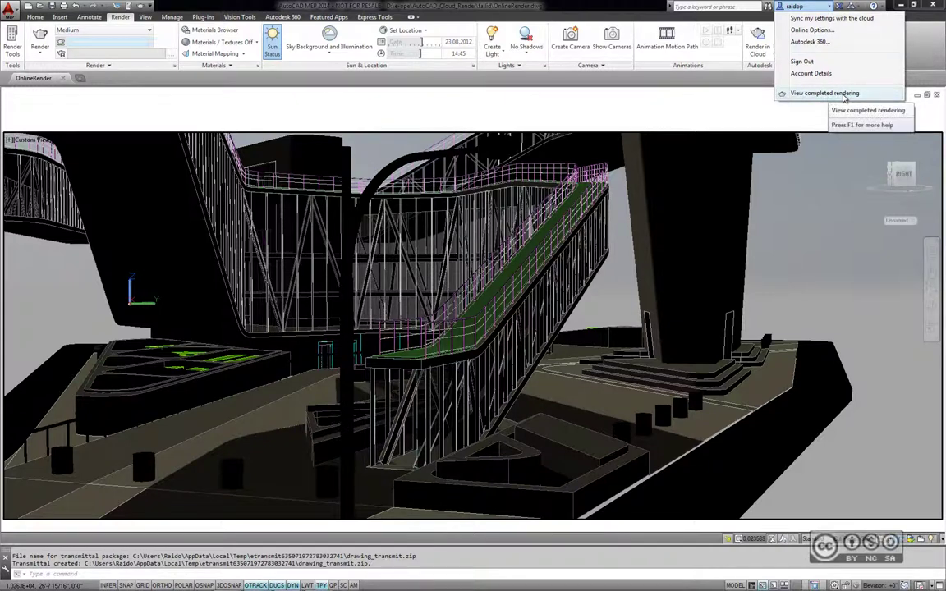
{"action": "left_click", "coordinate": [844, 97]}
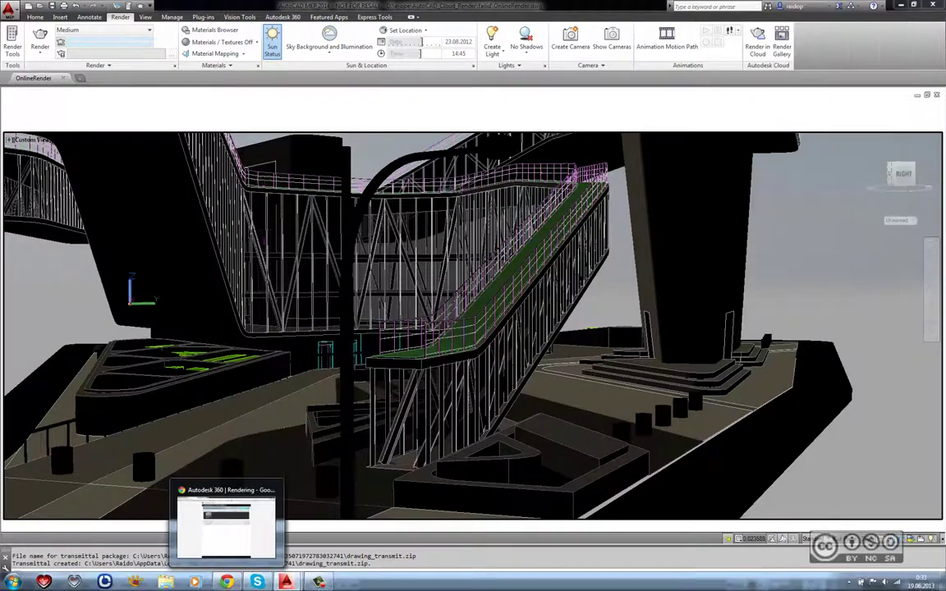
Step: Switch to Chrome and load 360.autodesk.com in a new tab
{"action": "left_click", "coordinate": [226, 582]}
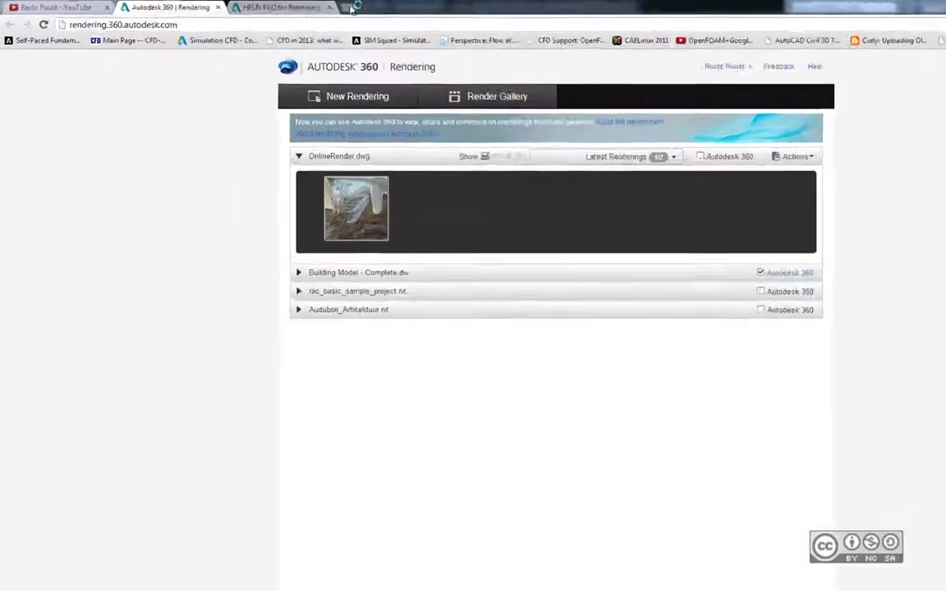
{"action": "left_click", "coordinate": [353, 7]}
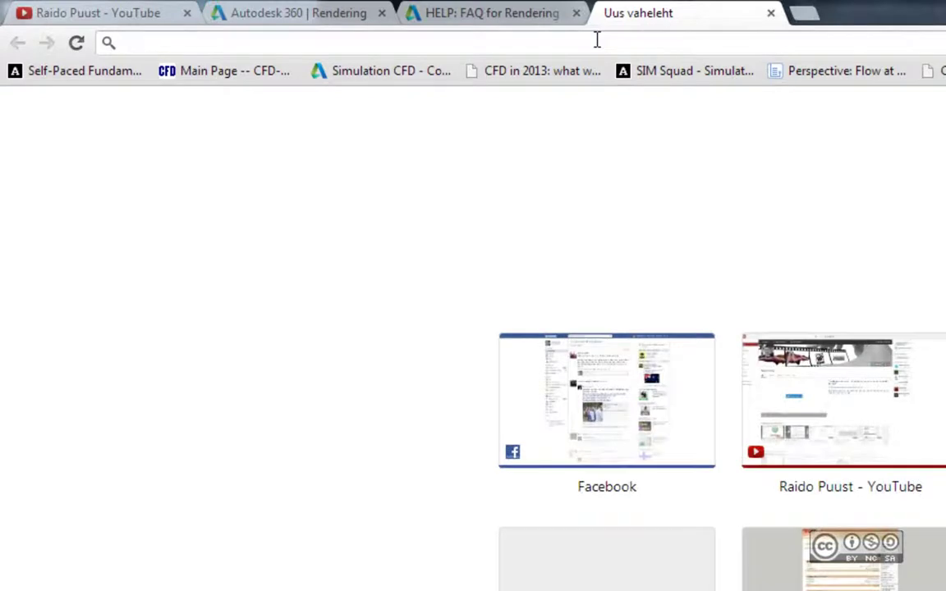
{"action": "type", "text": "360.autodesk.com"}
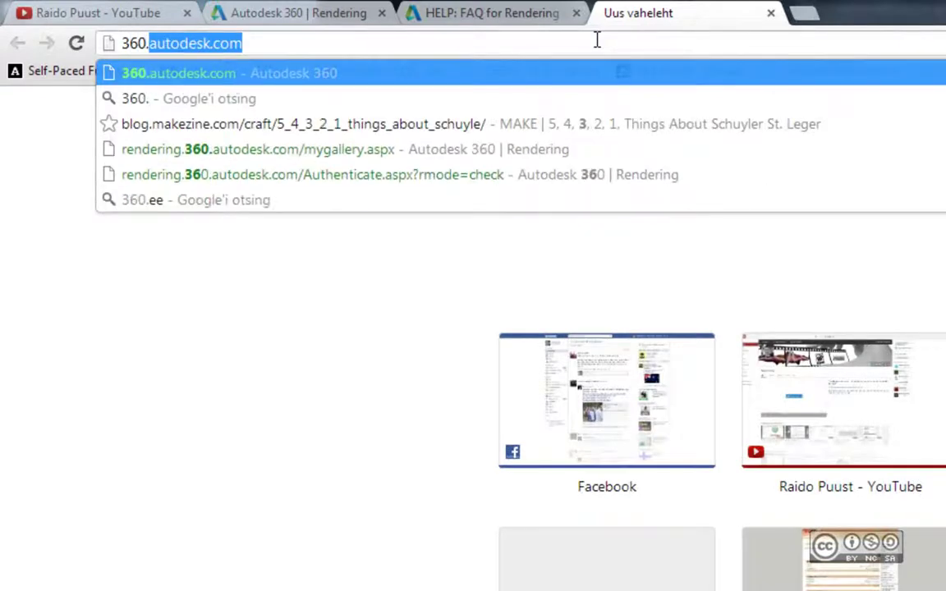
{"action": "key", "text": "Return"}
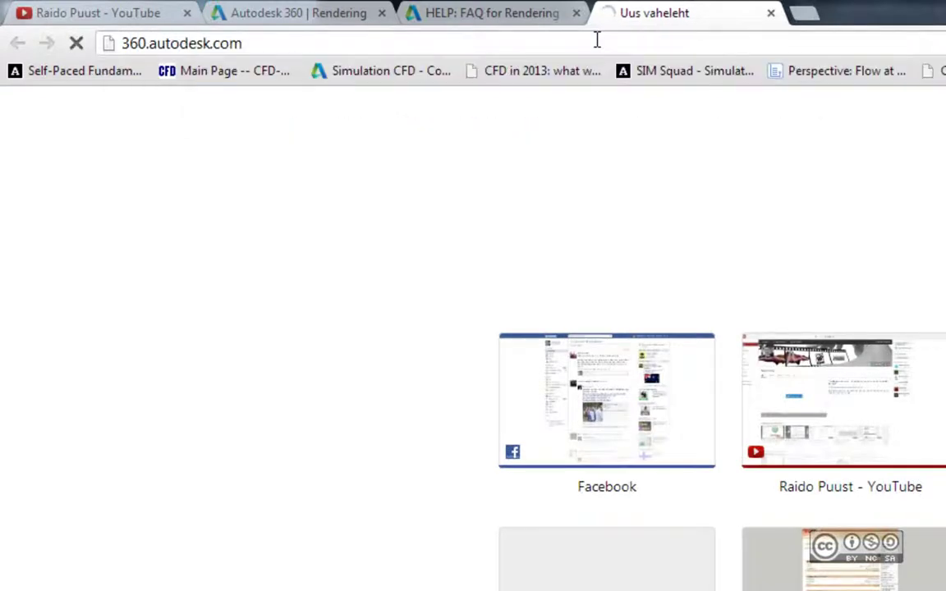